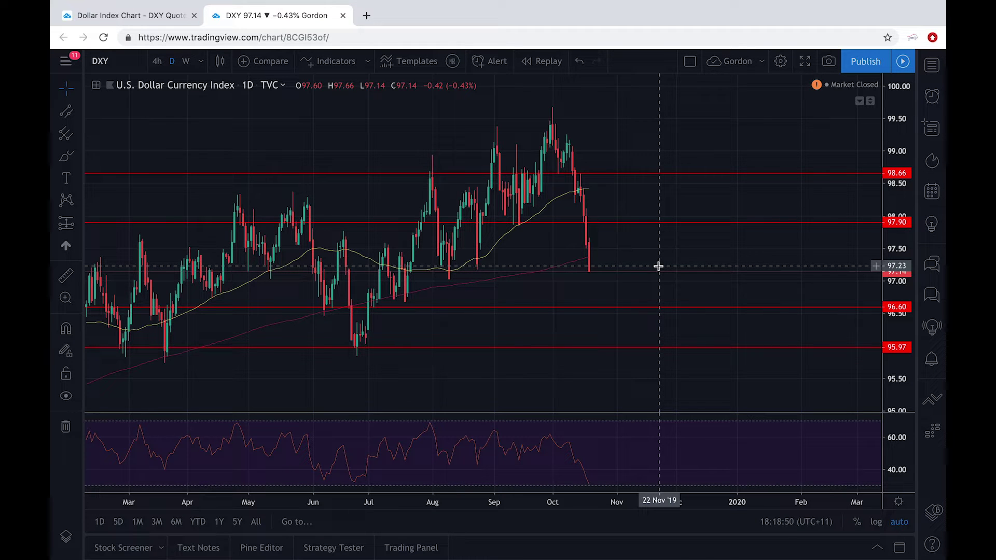
# Draw a trend line on DXY from the 26 Jun low to near 98.94 in late October
pyautogui.scroll(4, 649, 280)
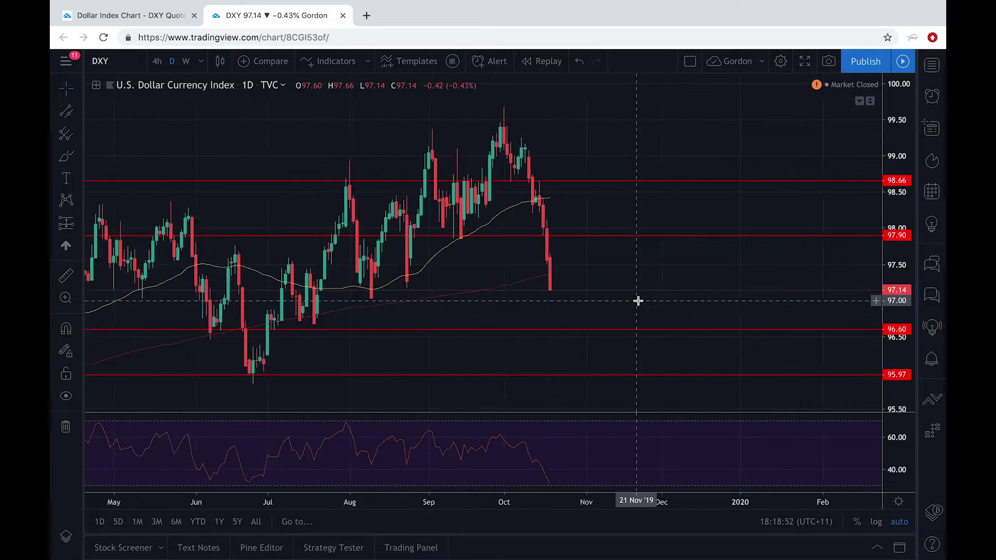
pyautogui.scroll(-2, 642, 299)
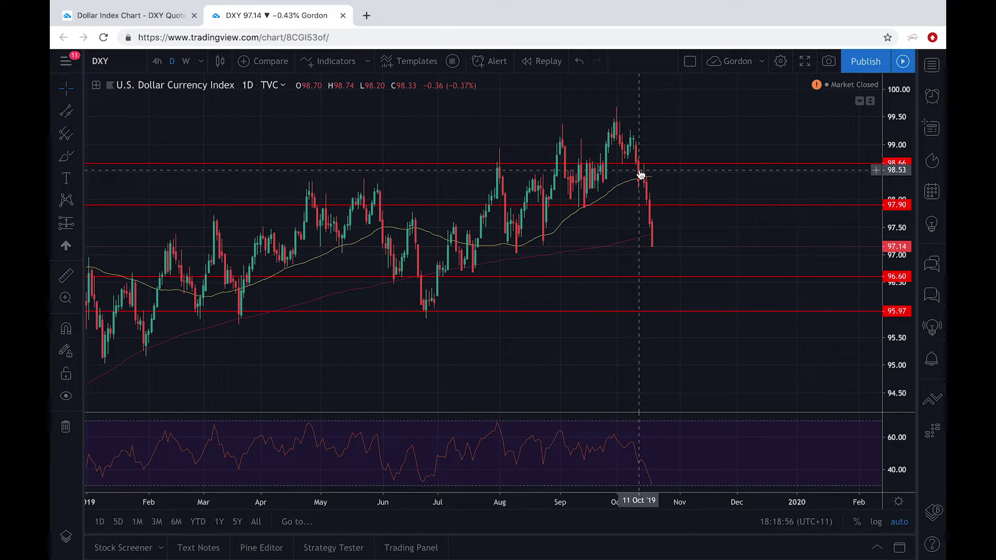
pyautogui.scroll(3, 641, 175)
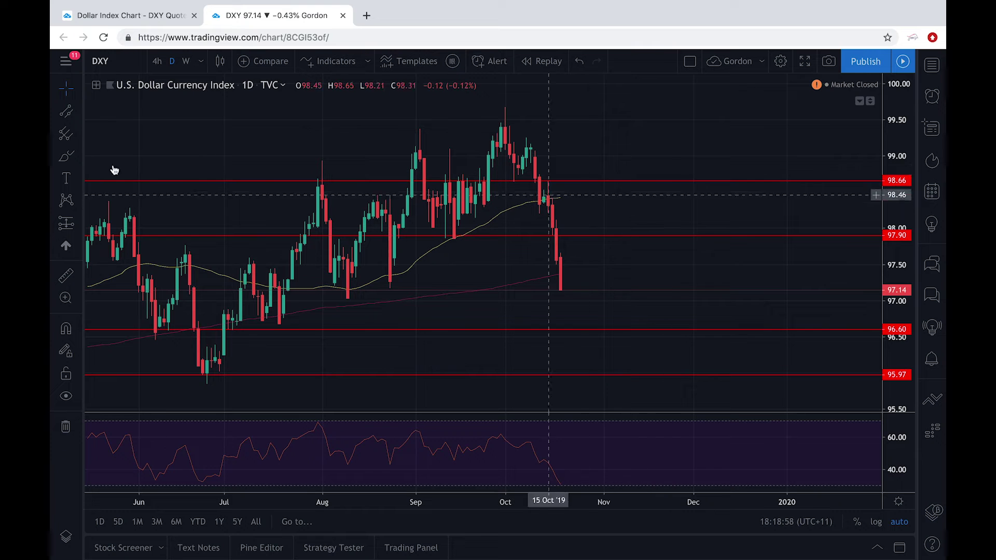
pyautogui.click(78, 111)
pyautogui.click(129, 111)
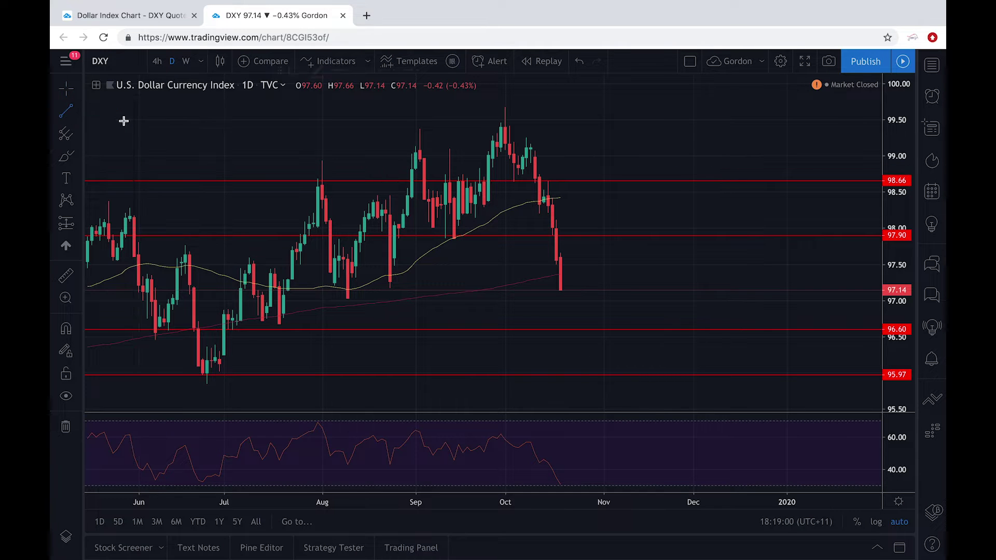
pyautogui.scroll(-2, 311, 338)
pyautogui.click(387, 357)
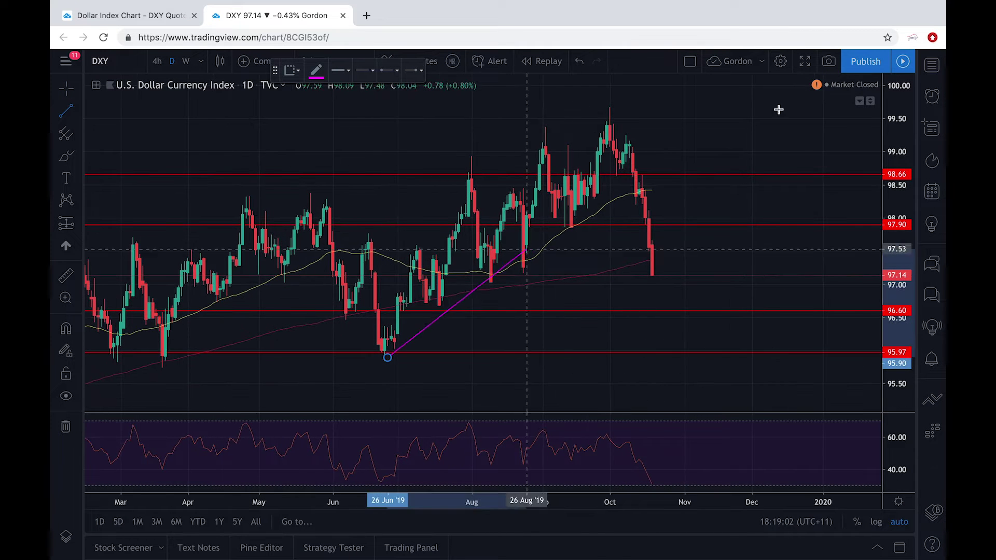
pyautogui.click(678, 155)
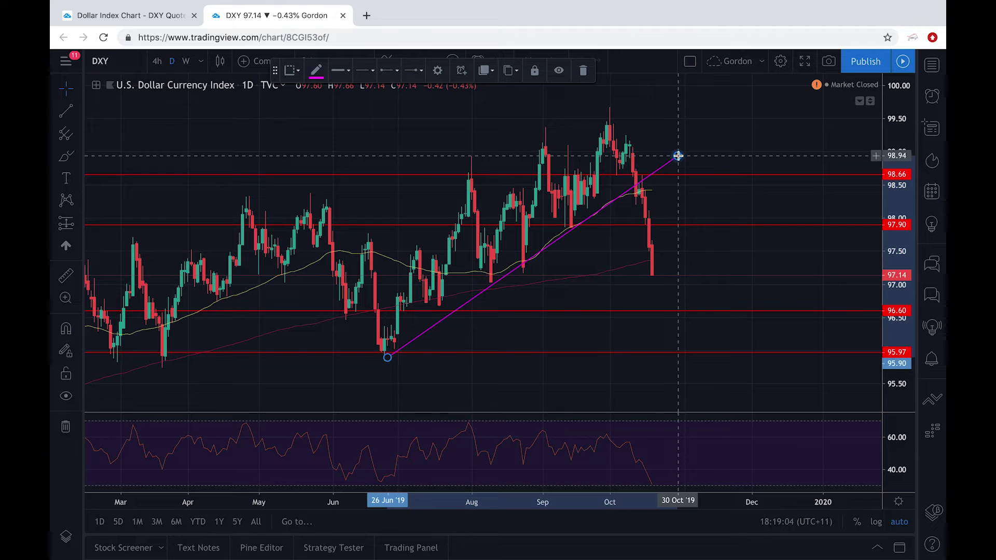
pyautogui.click(718, 129)
pyautogui.scroll(4, 718, 129)
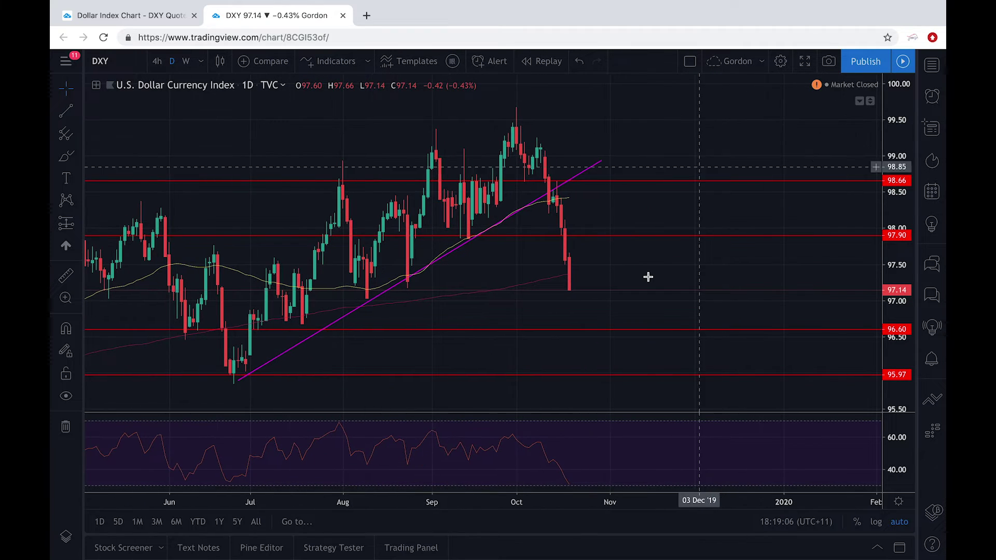
pyautogui.scroll(-3, 648, 276)
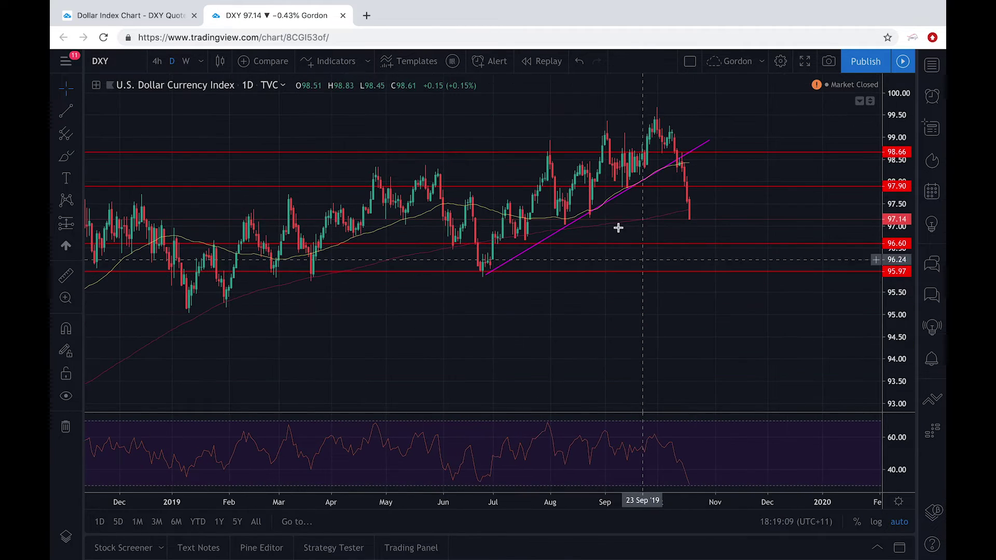
pyautogui.scroll(1, 643, 213)
pyautogui.scroll(3, 643, 213)
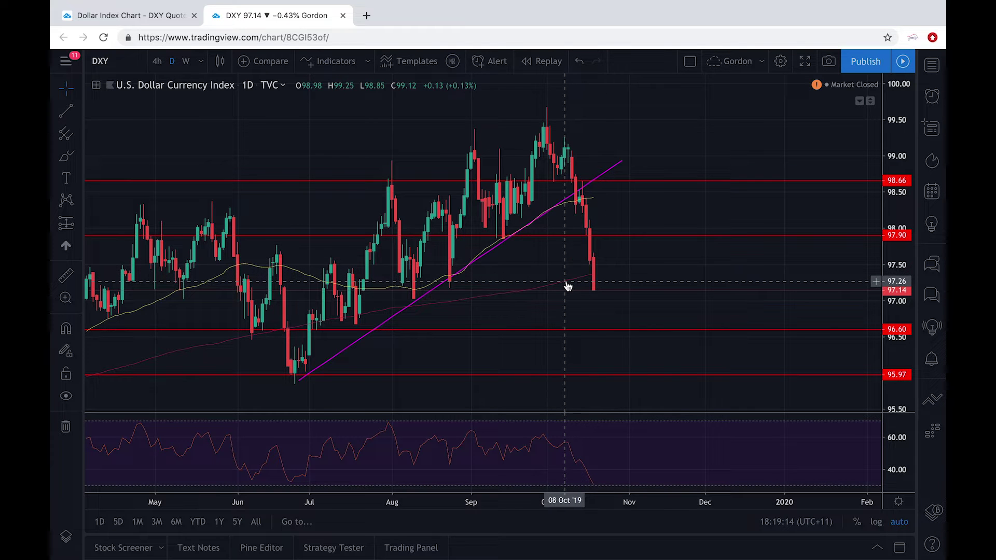
pyautogui.scroll(-4, 666, 275)
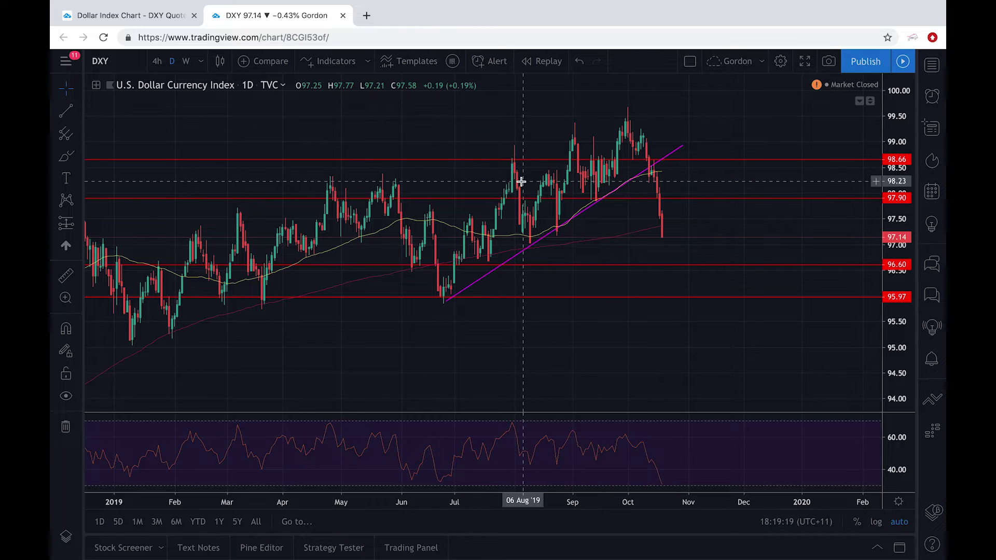
pyautogui.scroll(3, 615, 224)
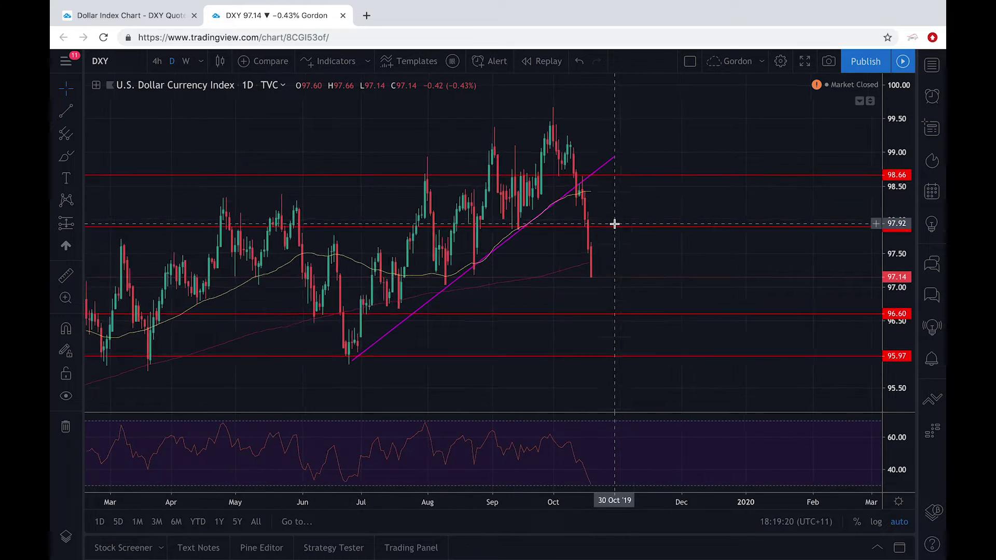
pyautogui.scroll(2, 615, 224)
pyautogui.scroll(-3, 614, 223)
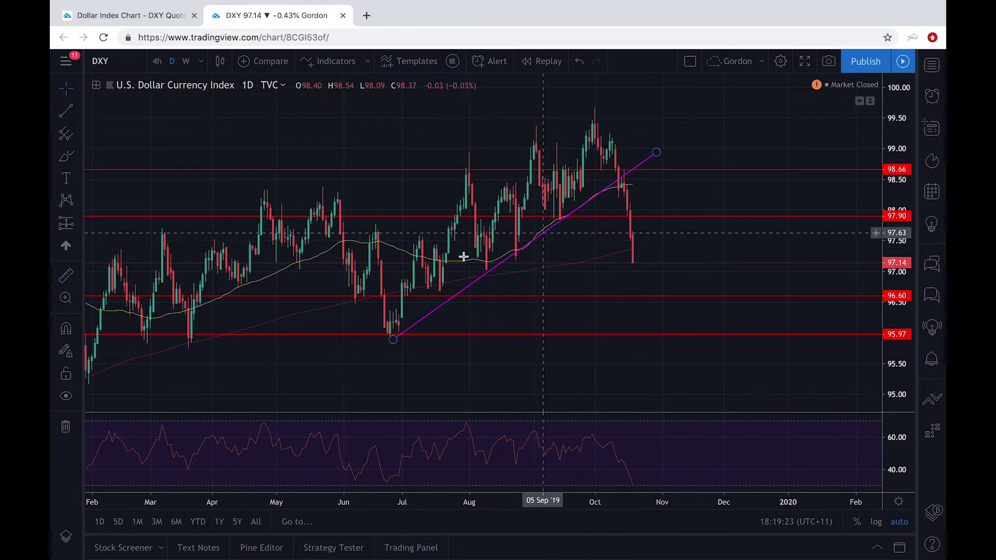
pyautogui.scroll(-2, 463, 256)
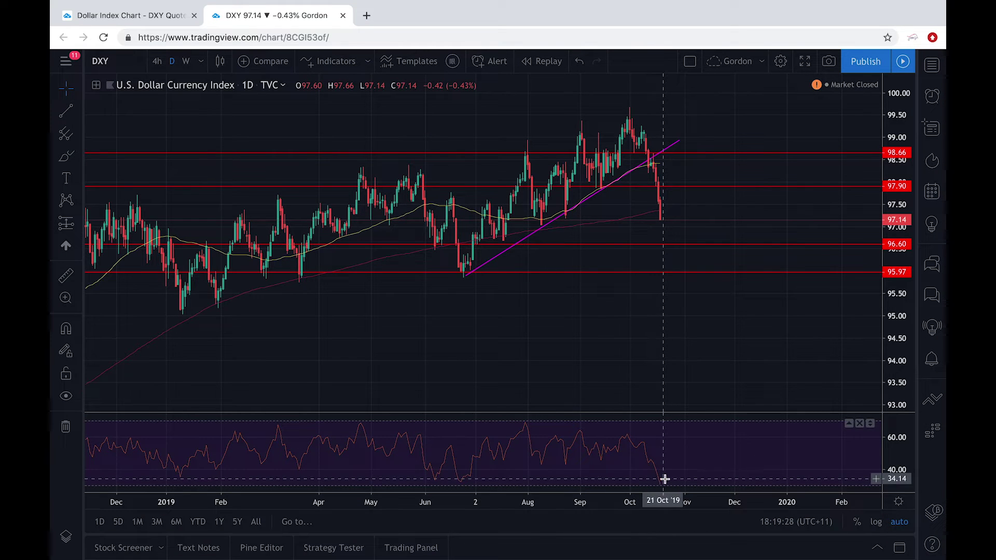
pyautogui.hscroll(5, 676, 302)
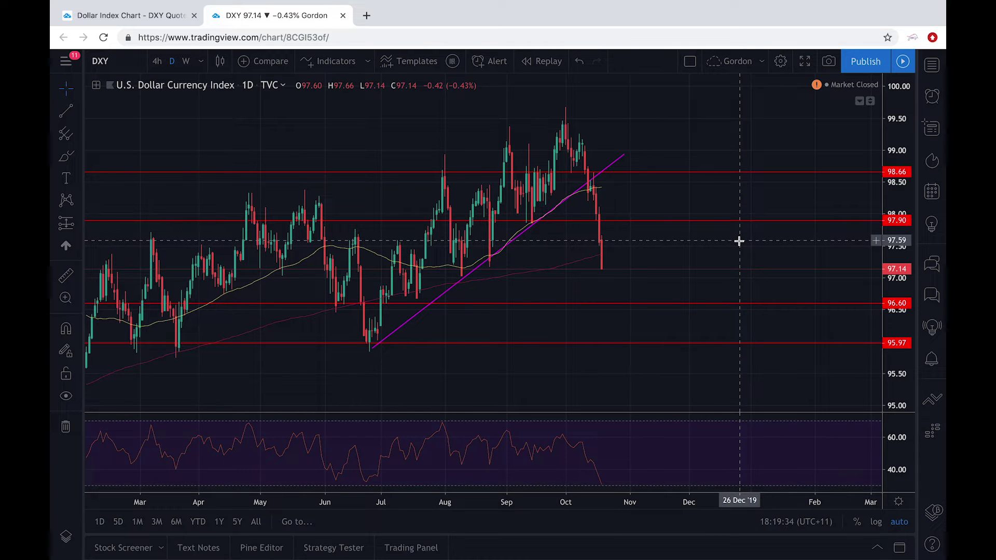
pyautogui.scroll(-1, 713, 227)
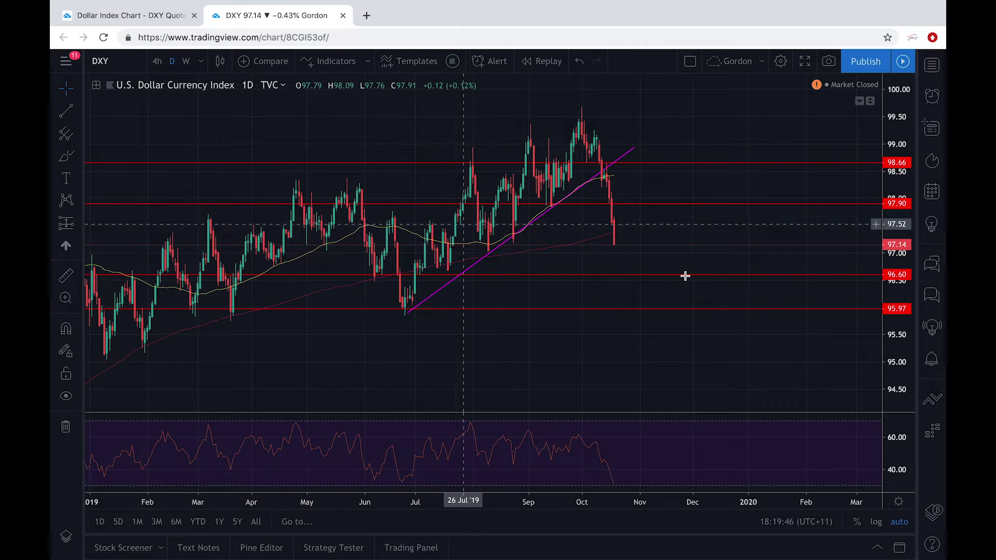
pyautogui.scroll(3, 700, 242)
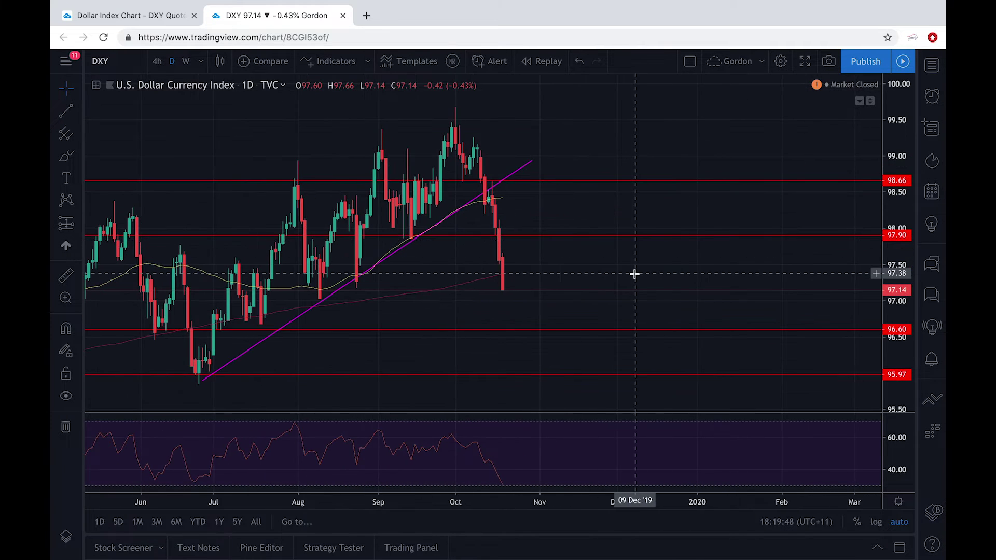
pyautogui.scroll(-2, 633, 274)
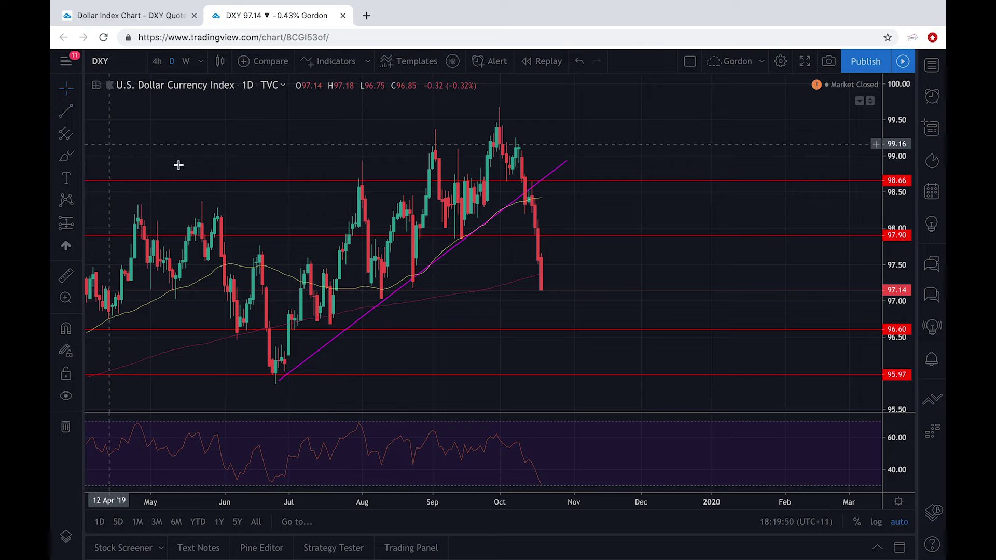
pyautogui.scroll(-2, 543, 299)
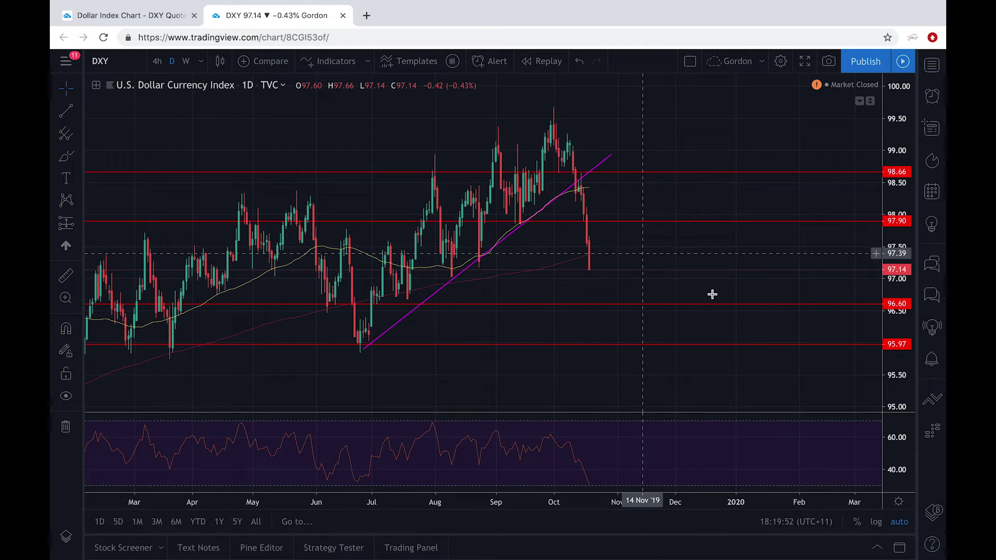
pyautogui.scroll(-2, 716, 295)
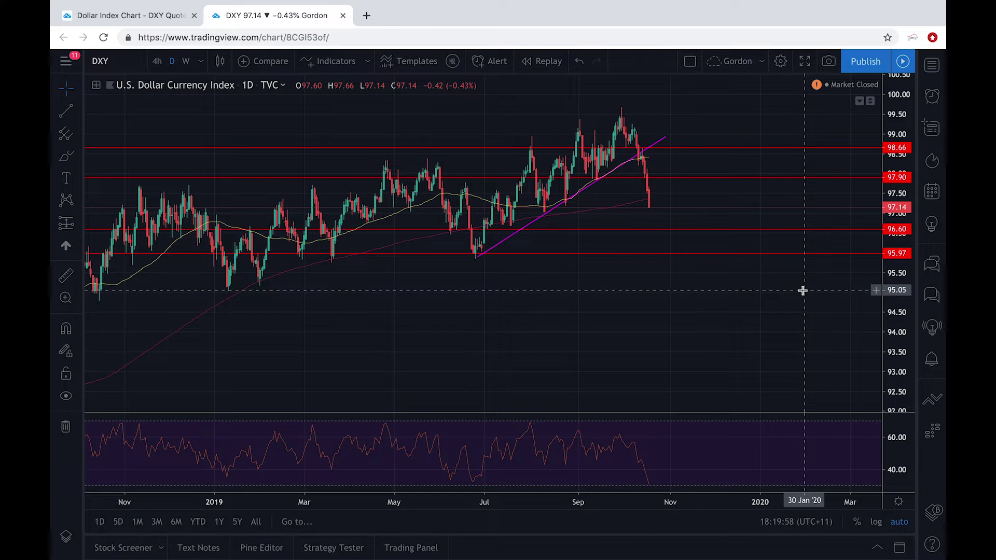
pyautogui.scroll(2, 748, 271)
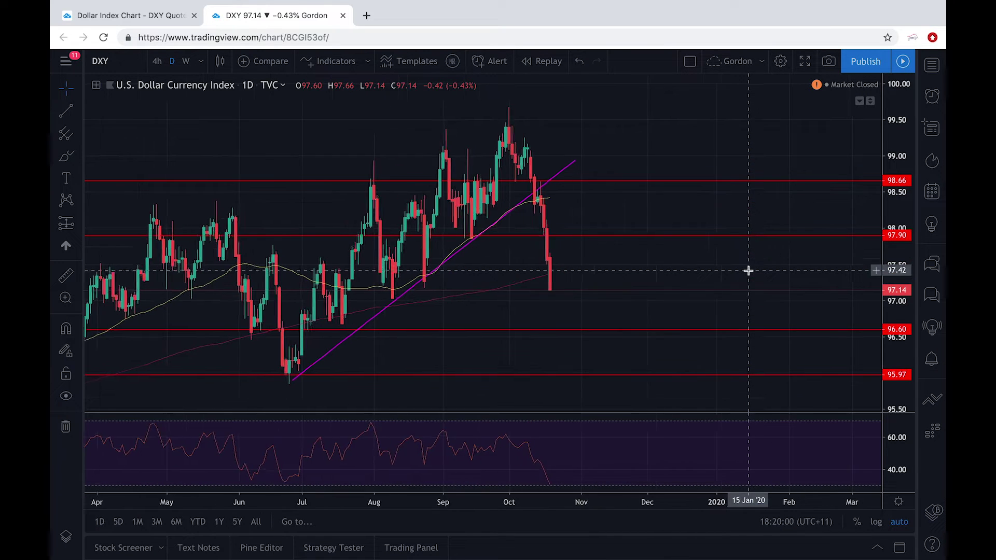
pyautogui.scroll(1, 748, 270)
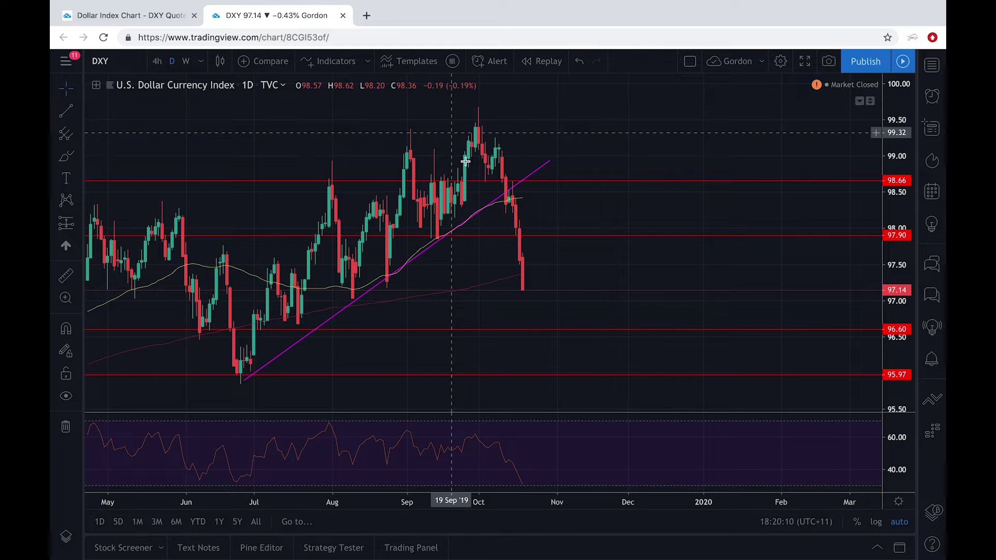
pyautogui.scroll(-5, 708, 151)
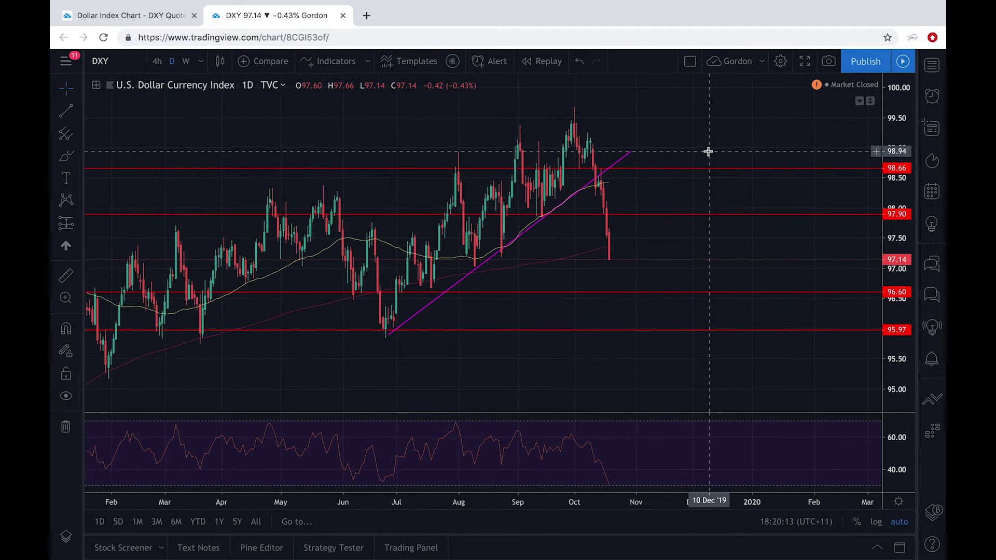
pyautogui.scroll(-1, 708, 150)
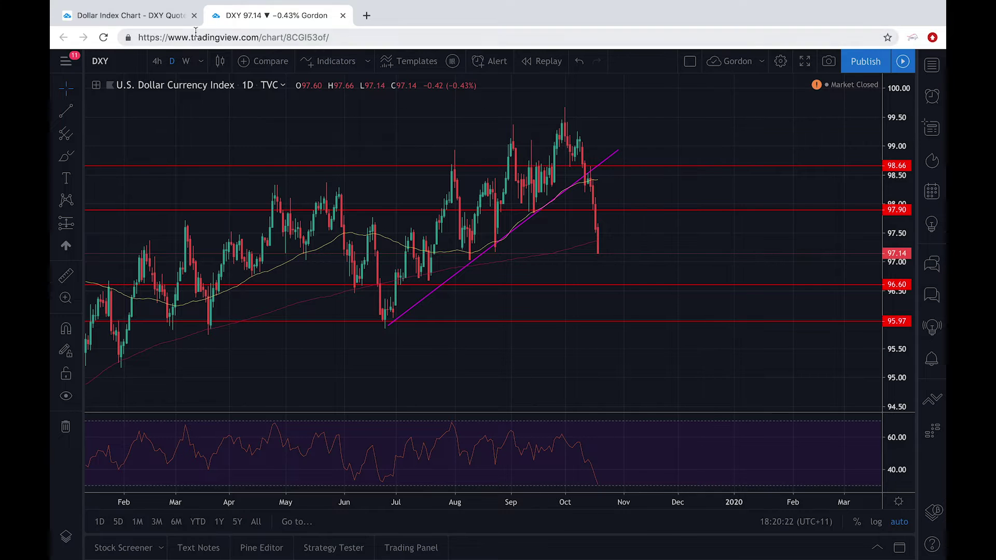
# From the DXY tab, search 'F' and open the ZQG2020 Feb 2020 fed funds contract
pyautogui.click(148, 20)
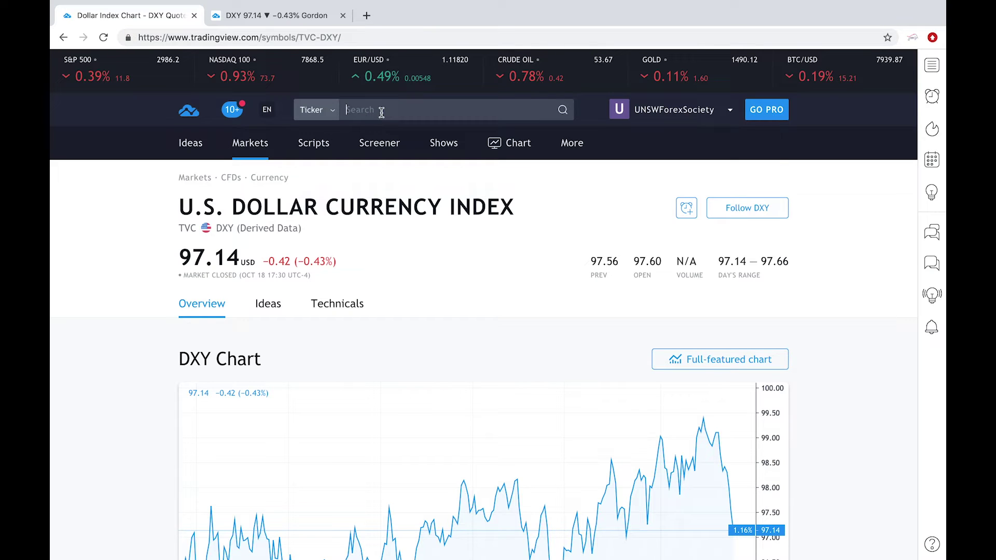
pyautogui.write('FED FUNDS')
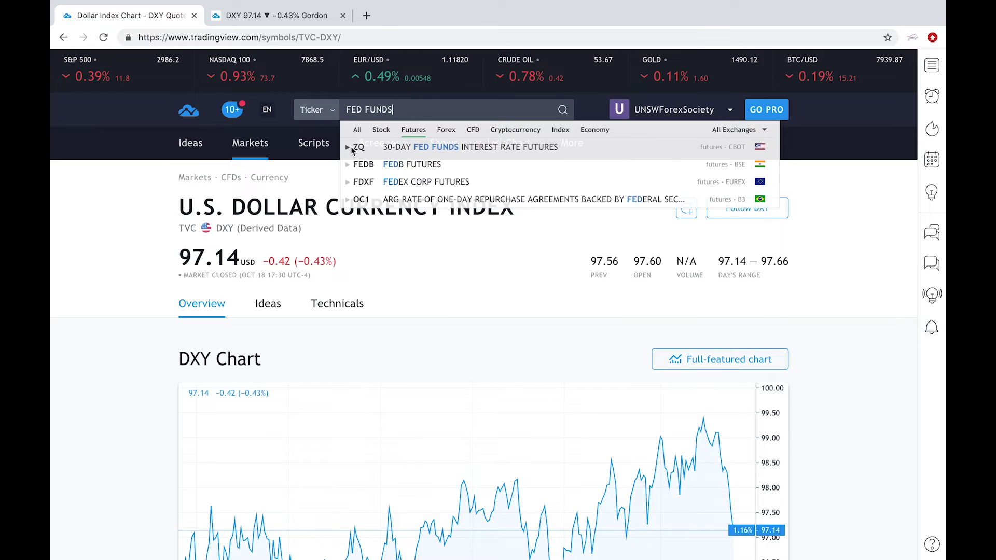
pyautogui.click(350, 148)
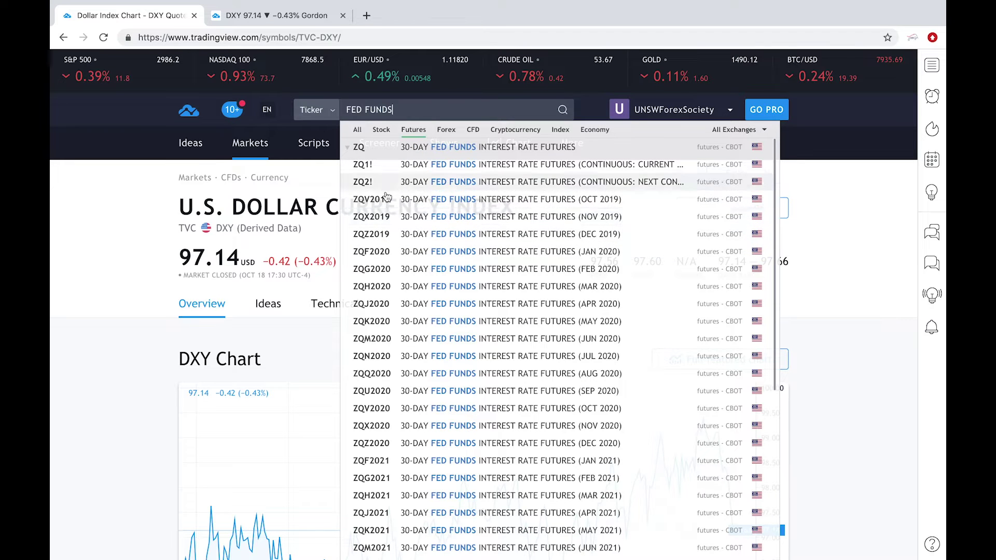
pyautogui.click(380, 272)
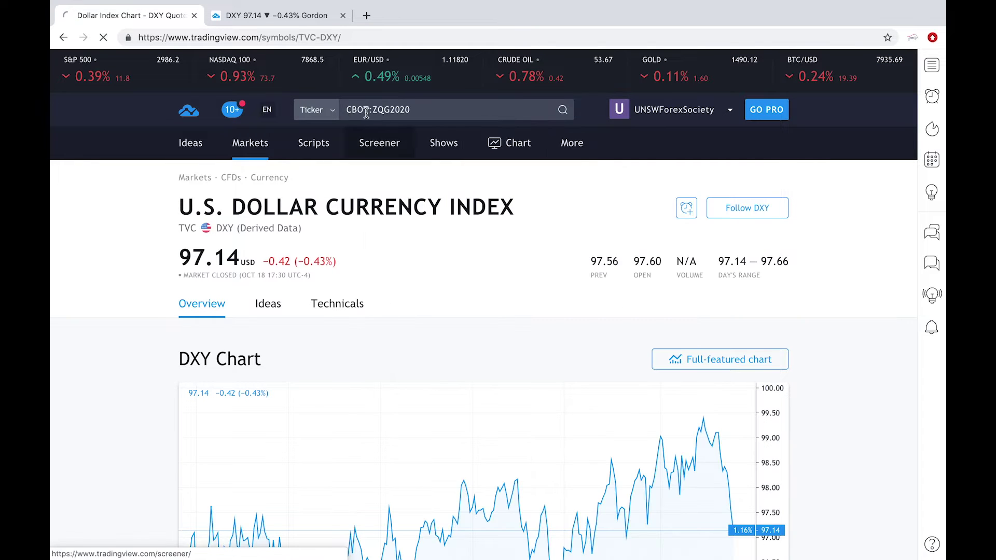
# Search 'FED FUNDS', expand ZQ and open the ZQF2020 Jan 2020 contract page
pyautogui.click(416, 113)
pyautogui.write('FED FUNDS')
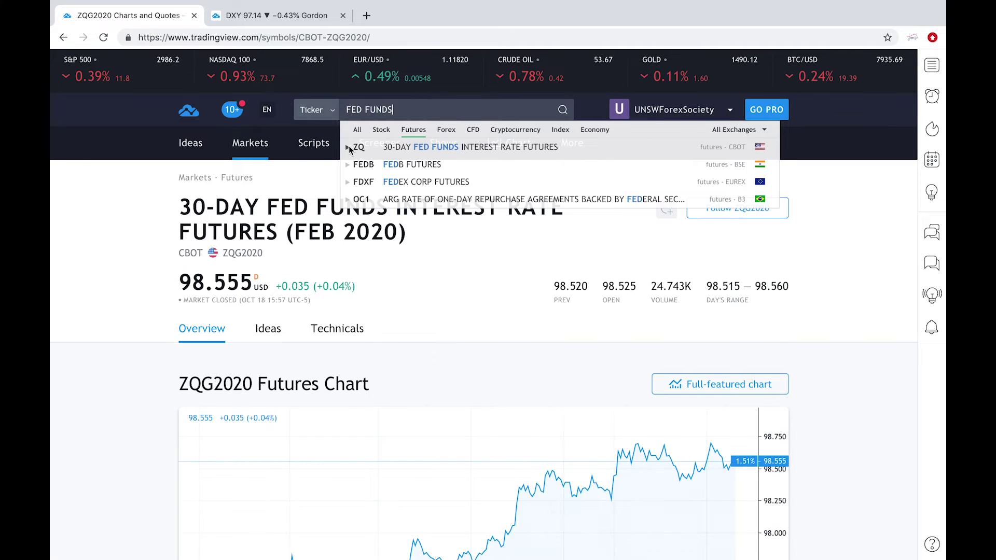
pyautogui.click(347, 147)
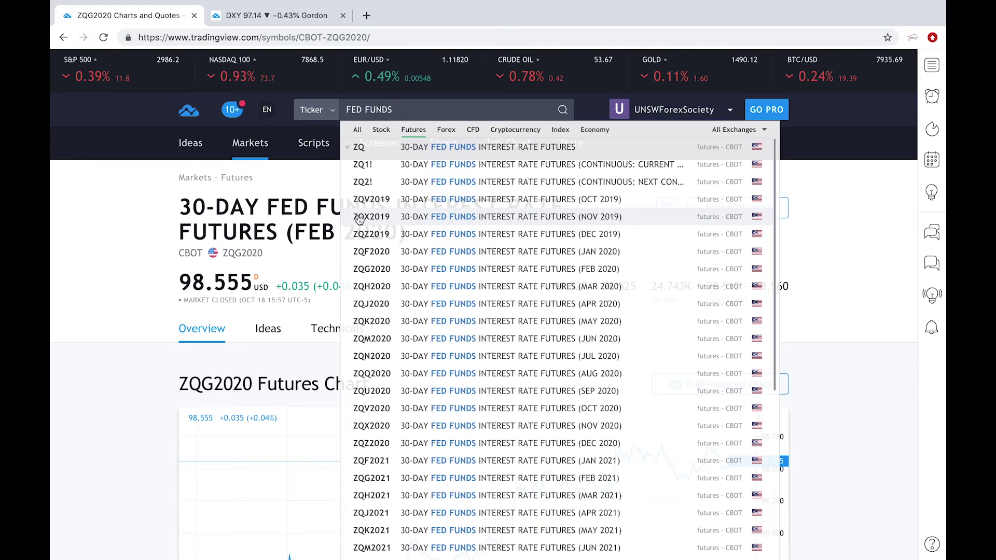
pyautogui.click(364, 254)
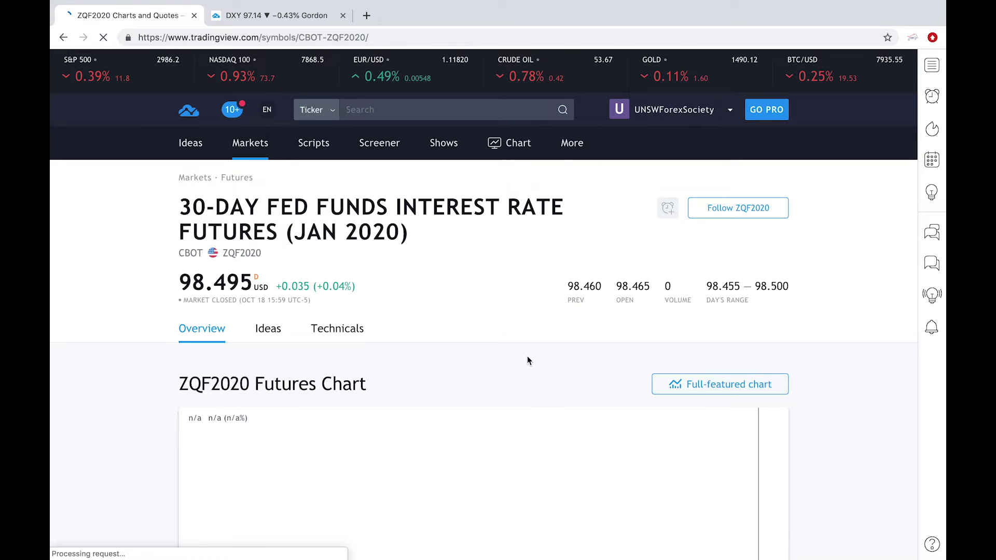
pyautogui.scroll(-1, 514, 342)
pyautogui.scroll(-1, 507, 337)
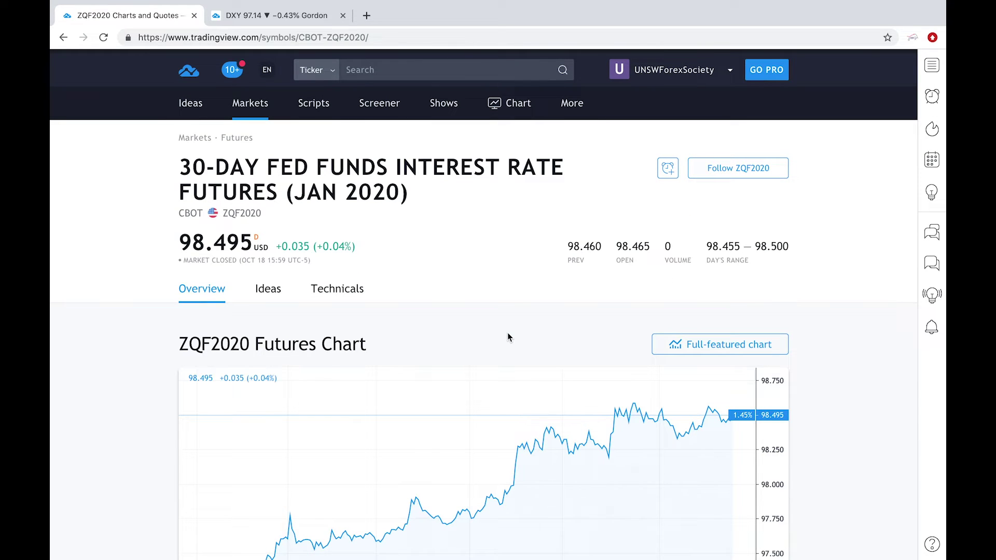
# Open the full-featured ZQF2020 chart, dismiss the several-charts notice, then close that chart tab
pyautogui.scroll(2, 483, 262)
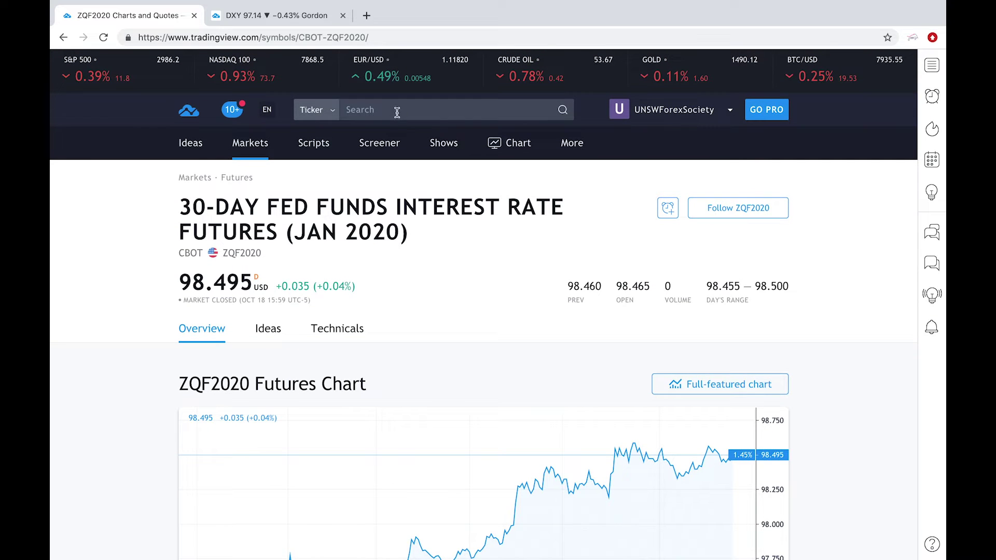
pyautogui.click(715, 384)
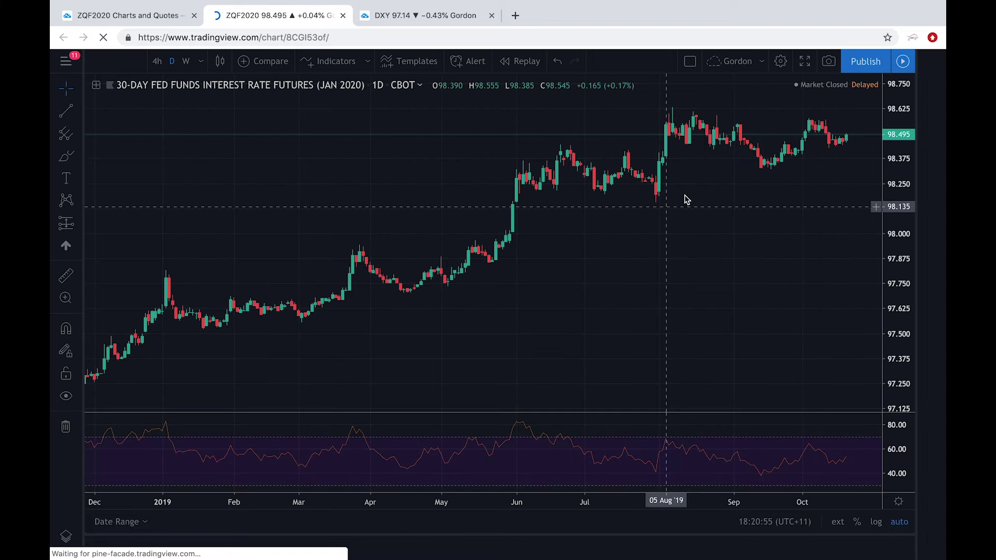
pyautogui.click(625, 400)
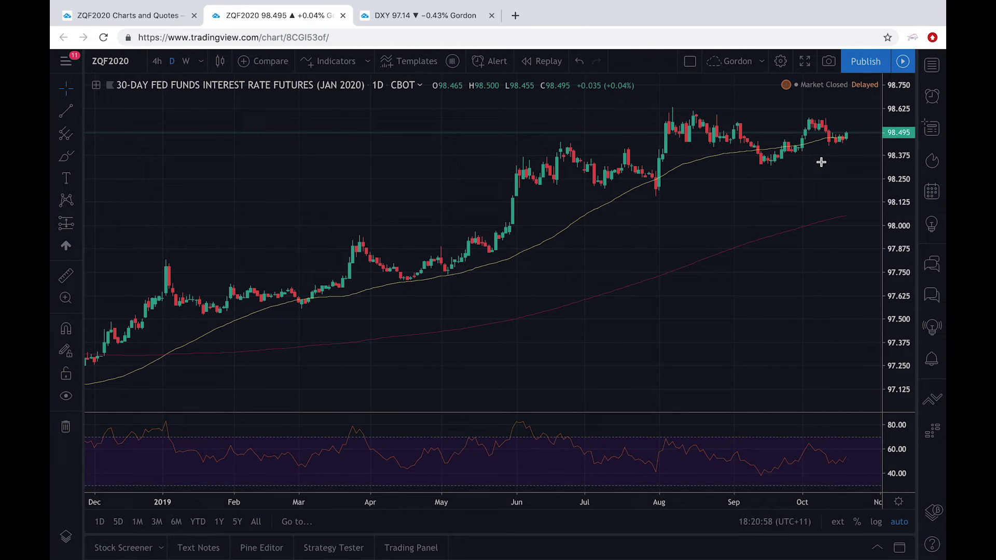
pyautogui.hscroll(10, 821, 162)
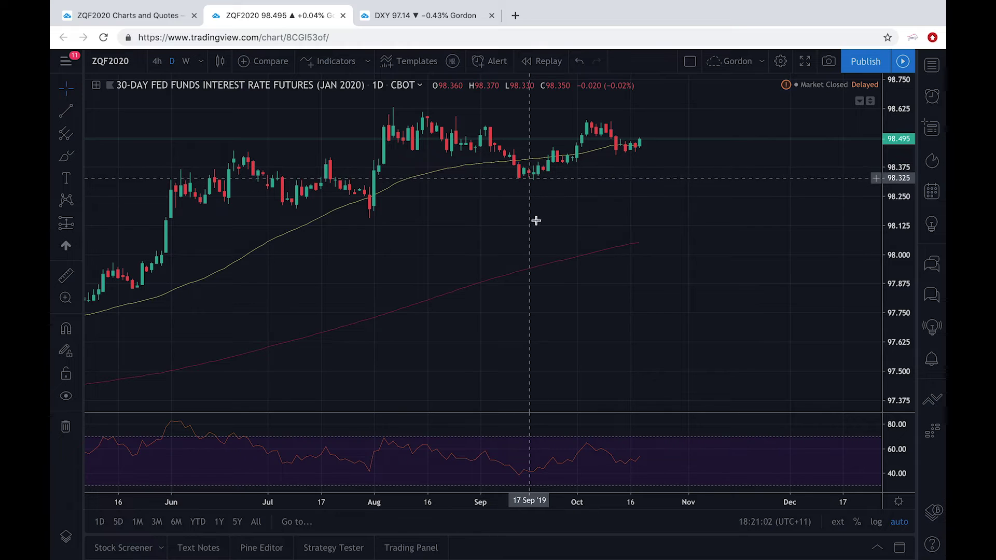
pyautogui.scroll(-3, 550, 261)
pyautogui.click(343, 16)
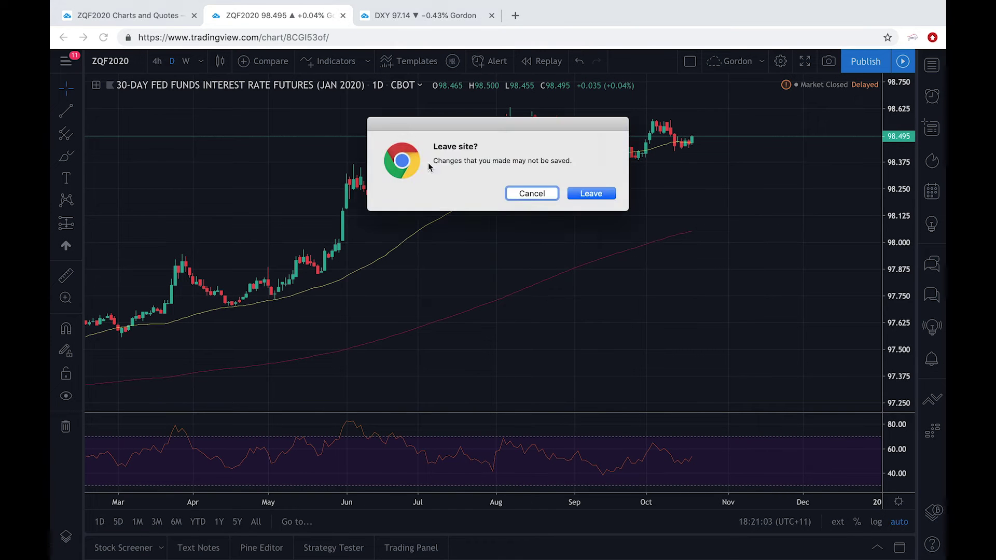
pyautogui.click(592, 194)
# Return to the DXY chart, select the 96.60 line, and dismiss the FXCM advertisement
pyautogui.click(278, 16)
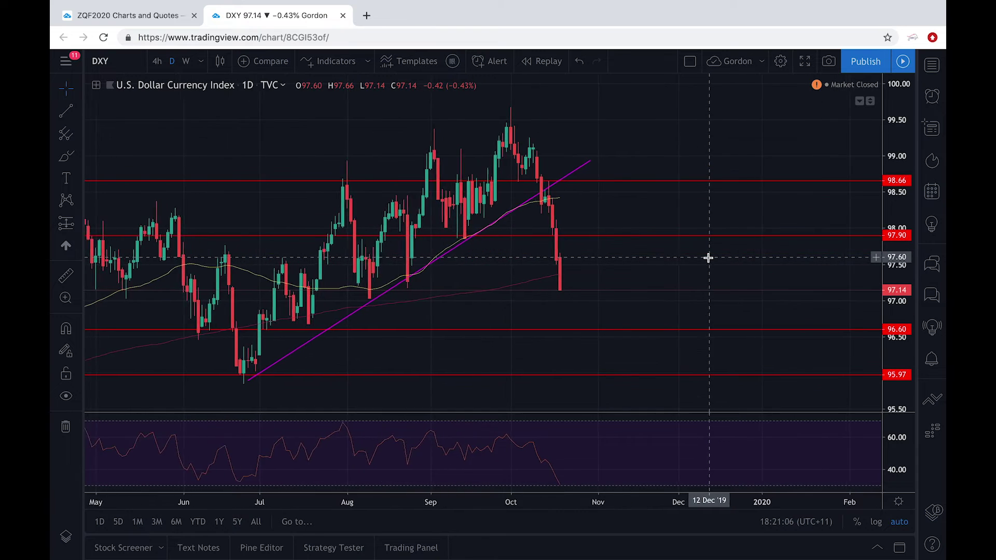
pyautogui.click(803, 315)
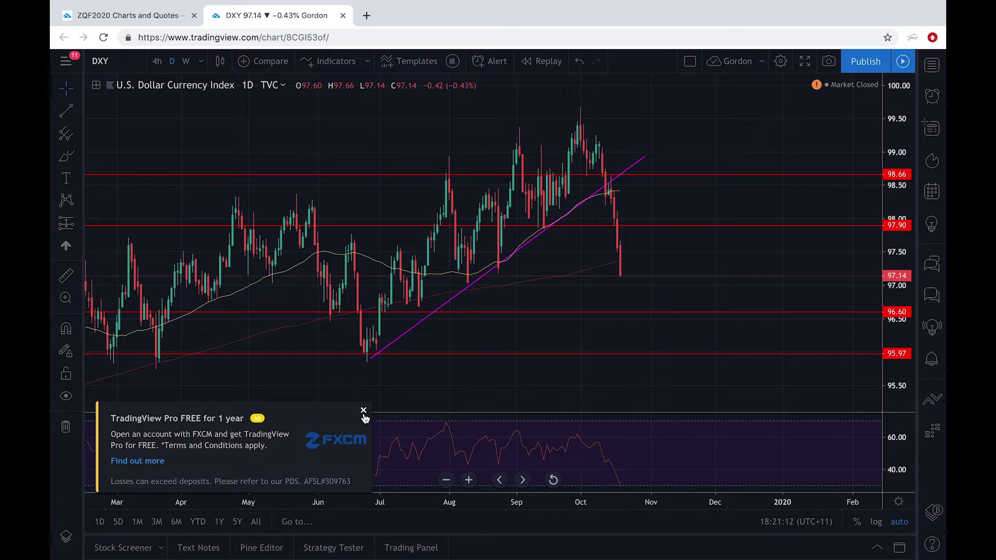
pyautogui.click(364, 411)
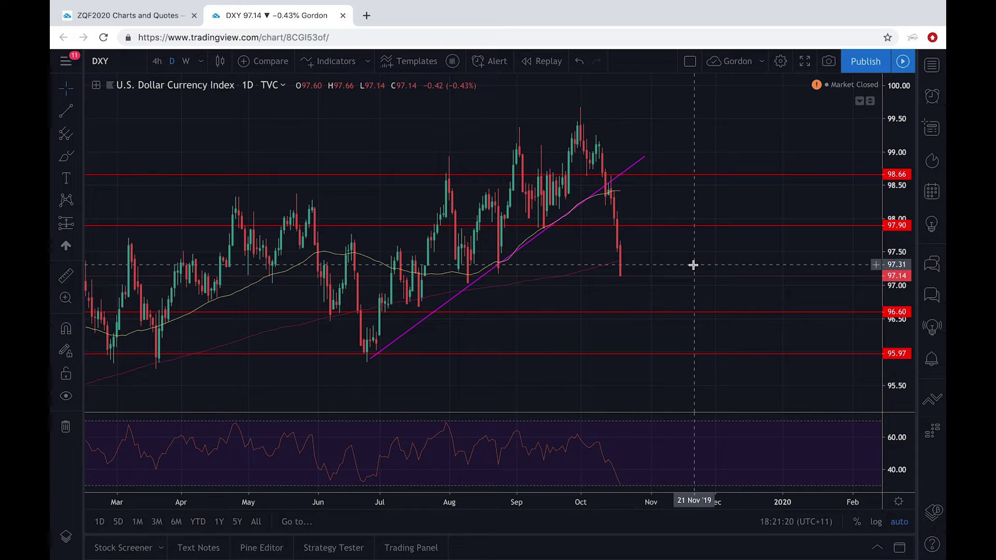
pyautogui.scroll(5, 694, 264)
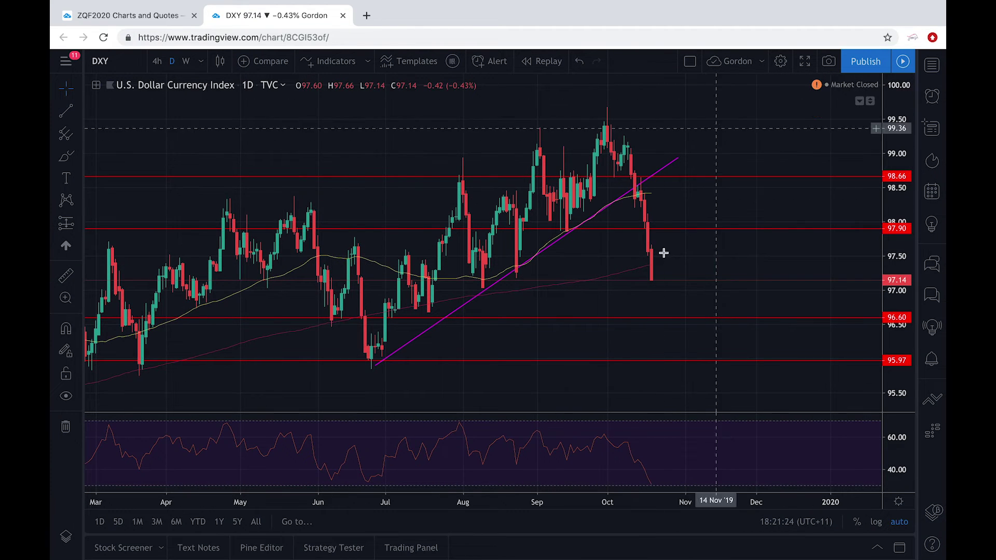
pyautogui.scroll(2, 649, 199)
pyautogui.scroll(1, 649, 199)
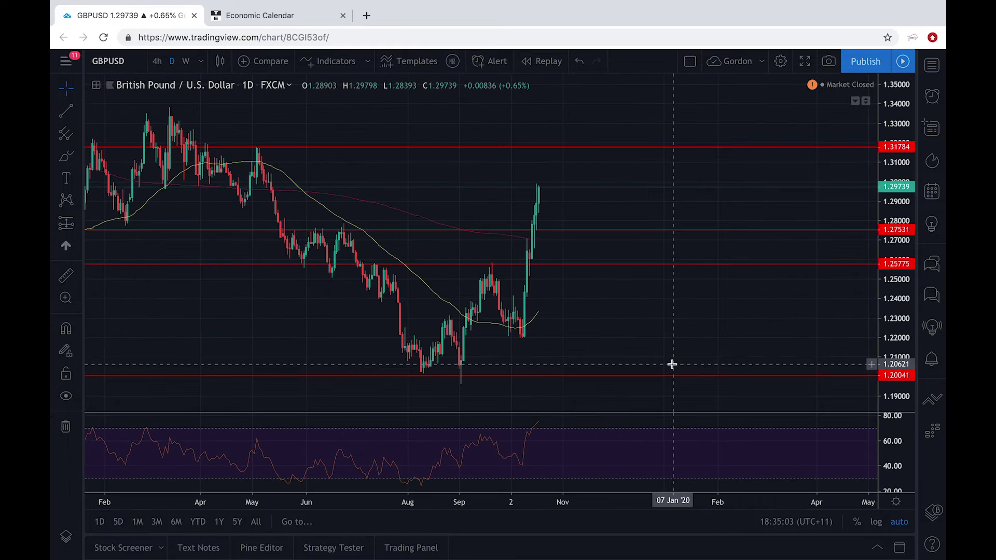
pyautogui.hscroll(-5, 672, 365)
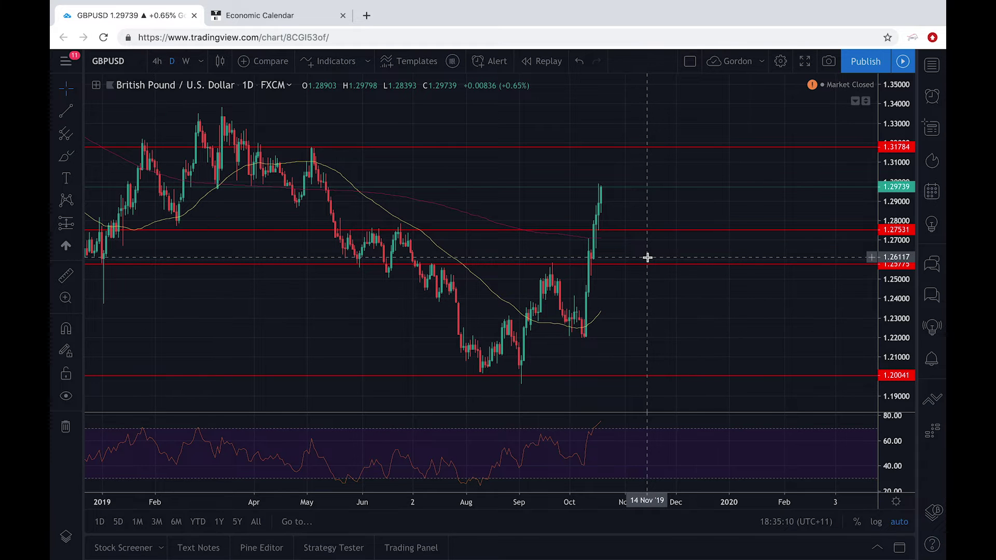
pyautogui.hscroll(-2, 647, 258)
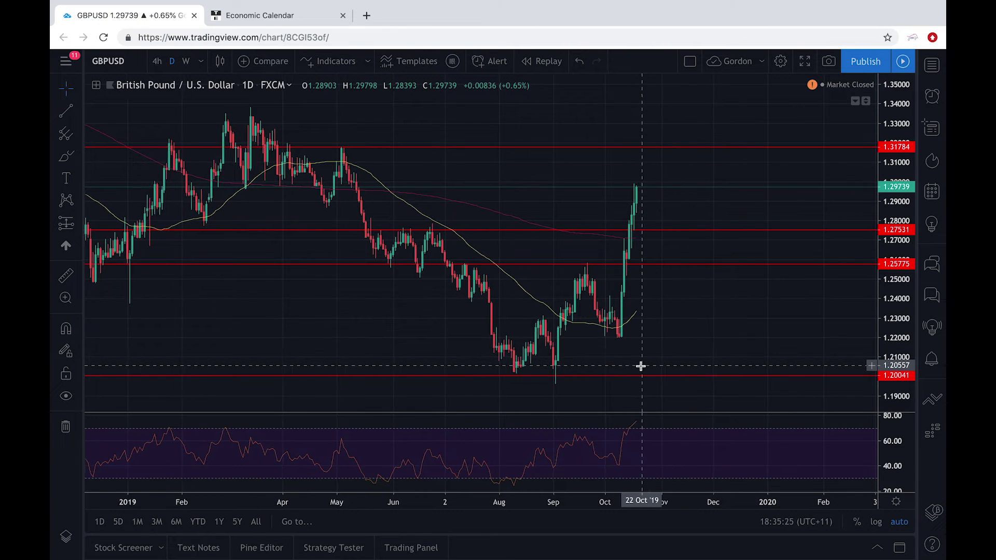
pyautogui.scroll(-3, 640, 367)
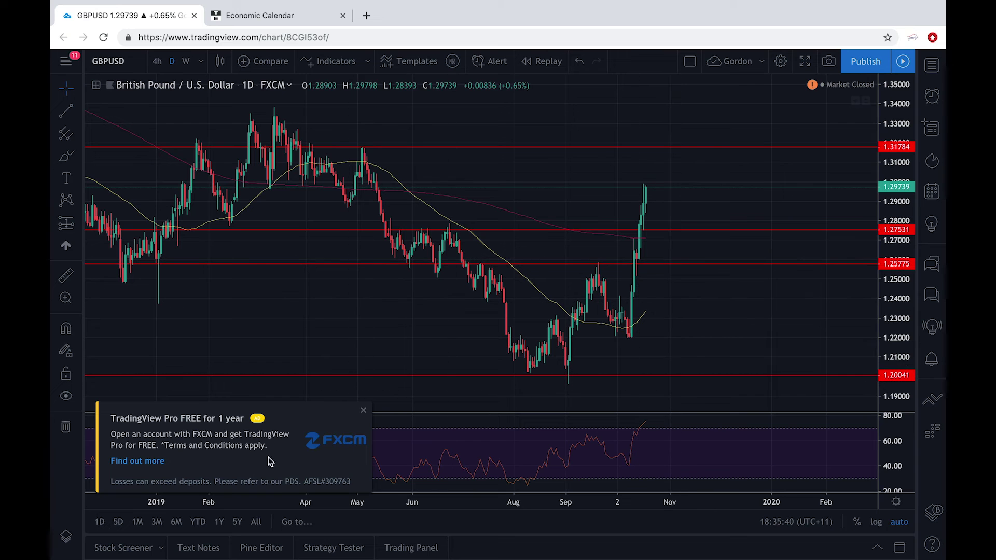
pyautogui.click(363, 411)
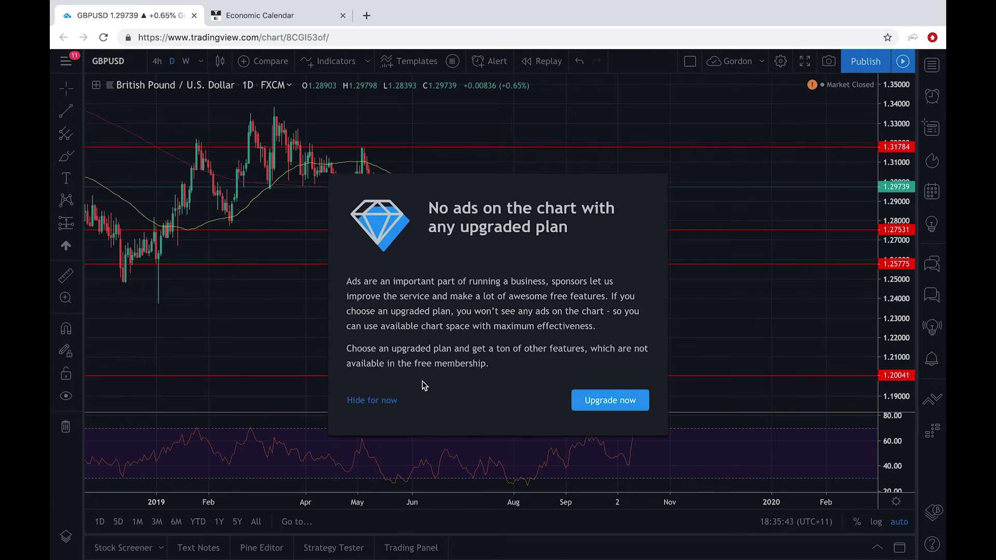
pyautogui.click(389, 400)
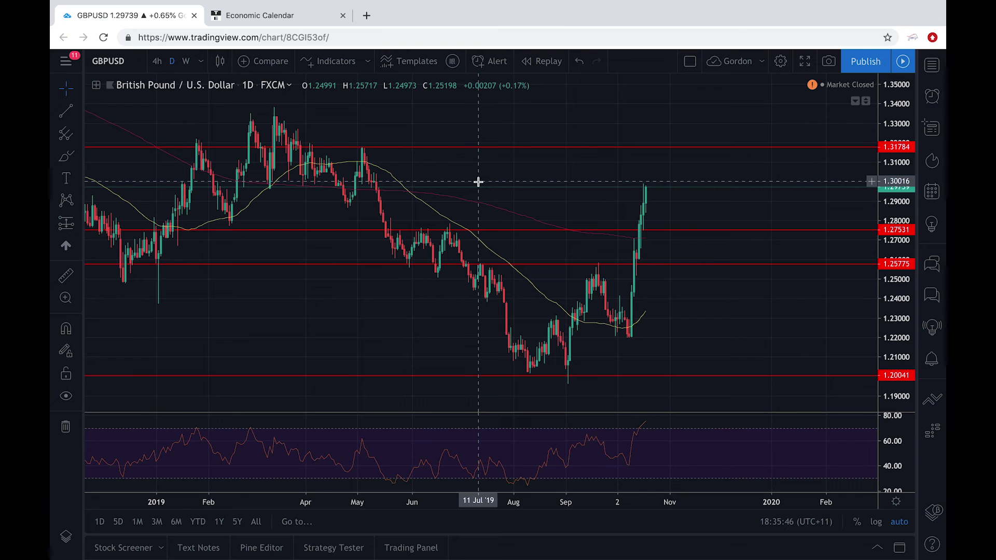
pyautogui.scroll(-3, 478, 182)
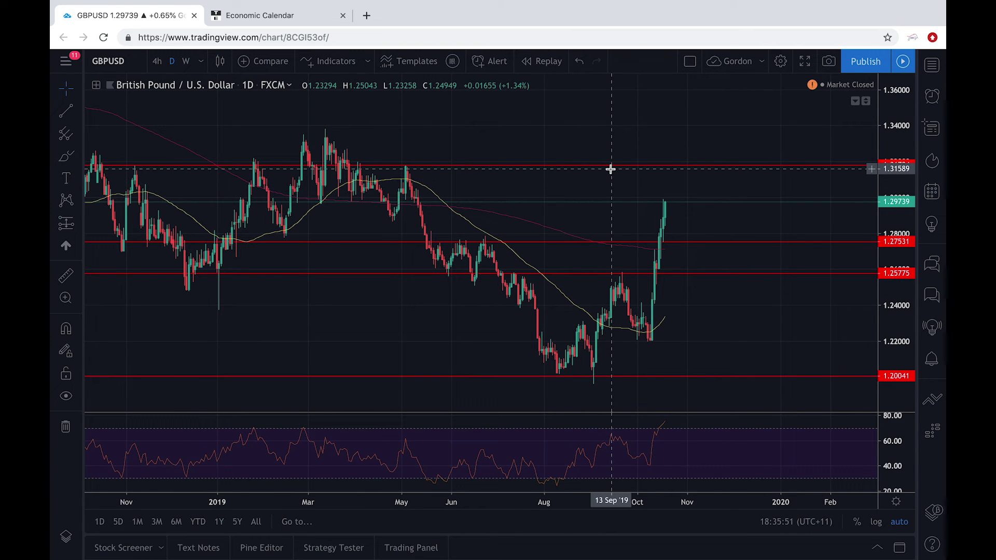
pyautogui.scroll(-2, 610, 169)
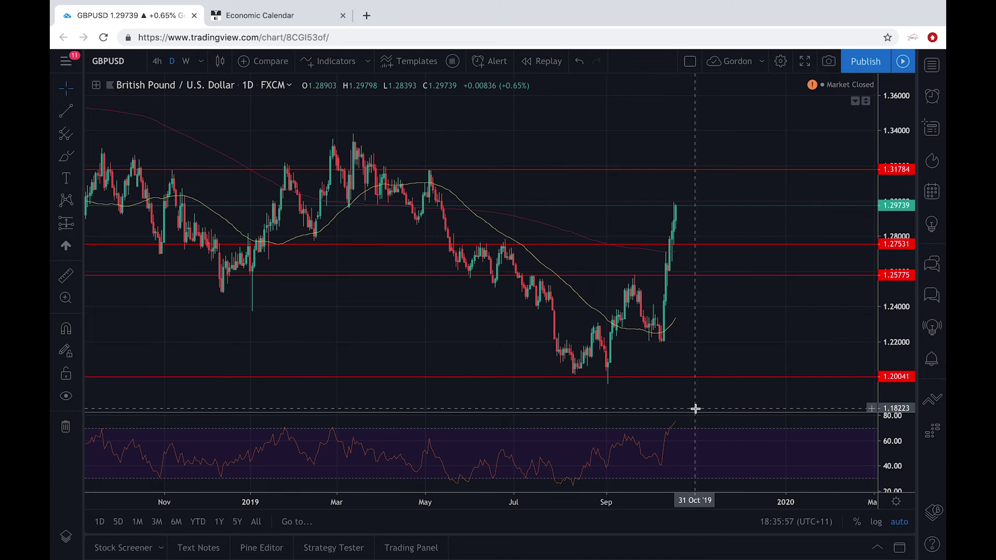
pyautogui.scroll(4, 694, 270)
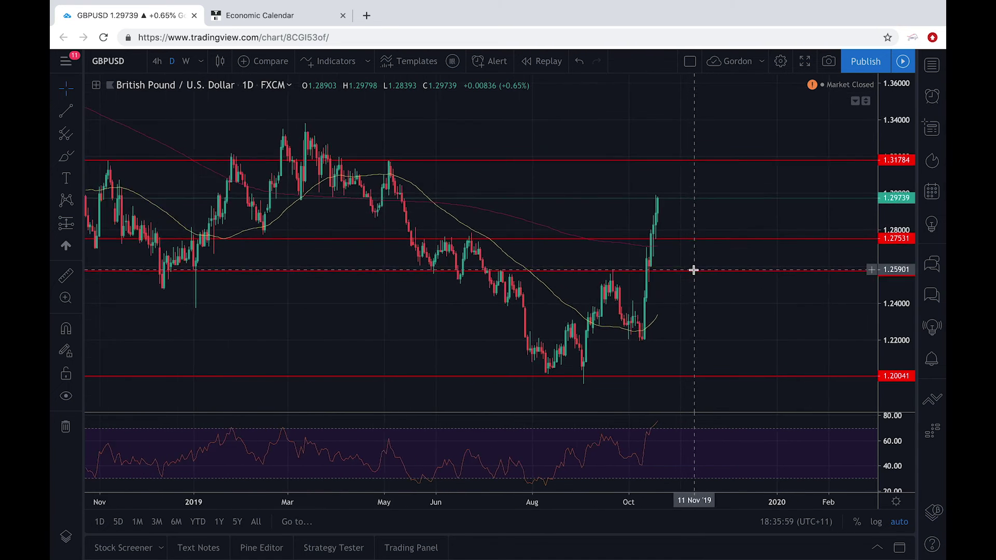
pyautogui.scroll(1, 693, 269)
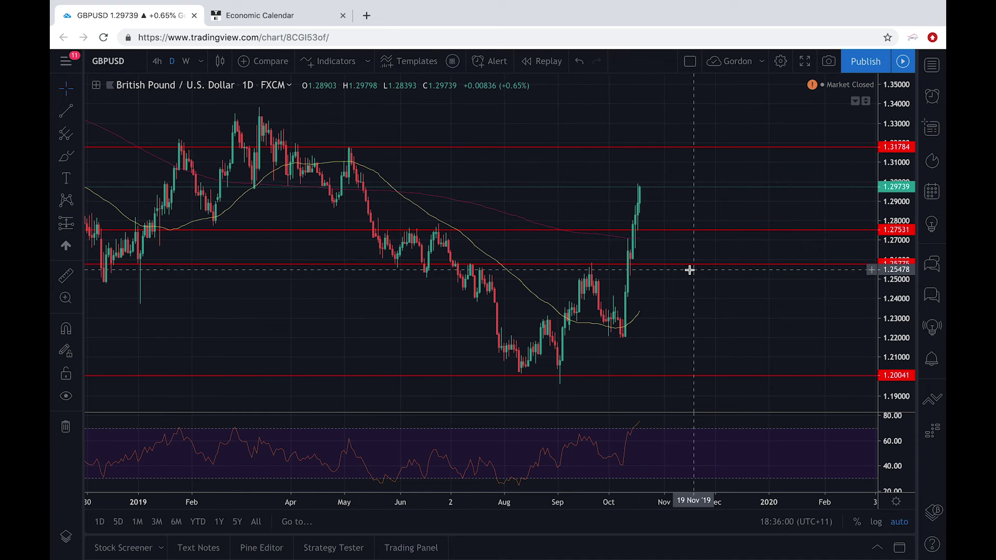
# Switch GBPUSD to 4h and draw a falling RSI trendline from 11 Oct to 21 Oct
pyautogui.click(157, 62)
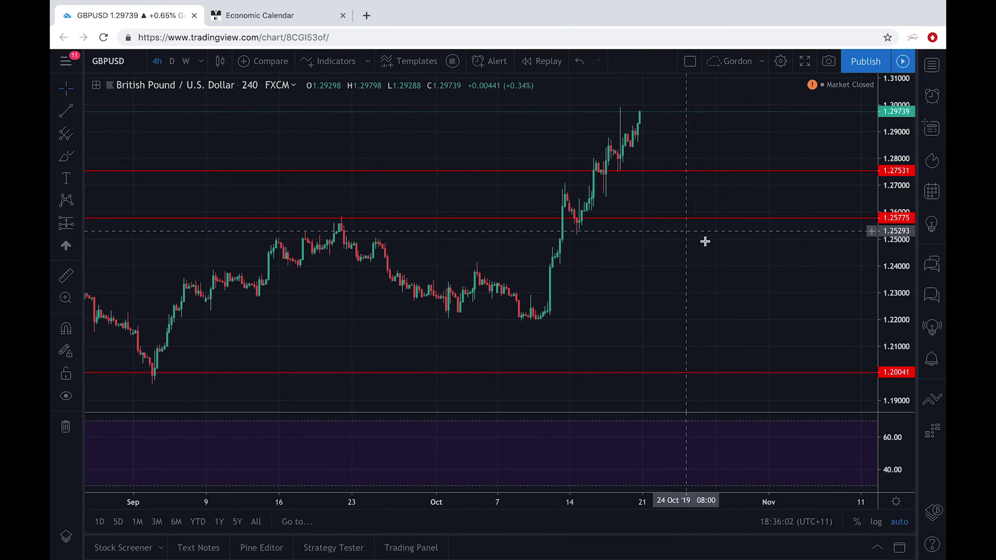
pyautogui.click(71, 111)
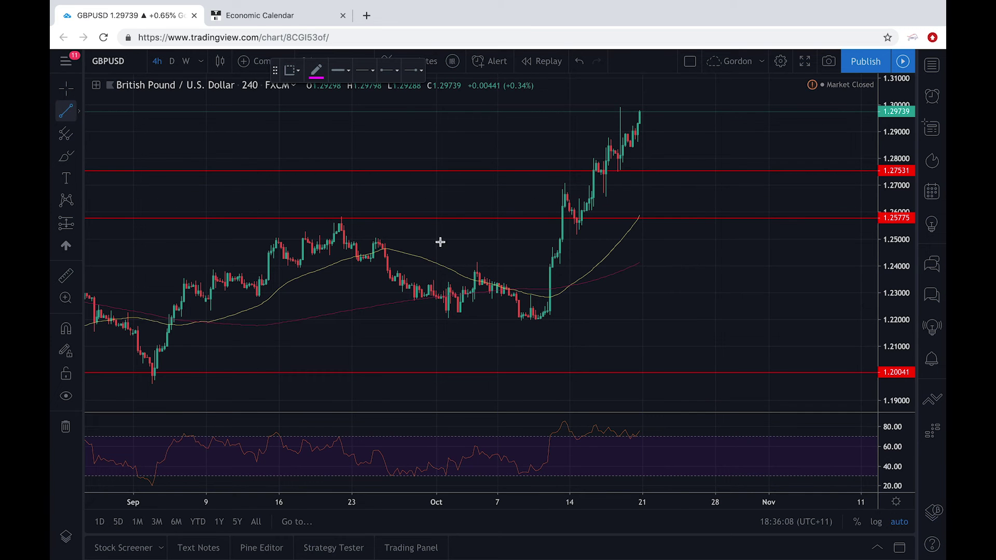
pyautogui.click(561, 421)
pyautogui.click(647, 433)
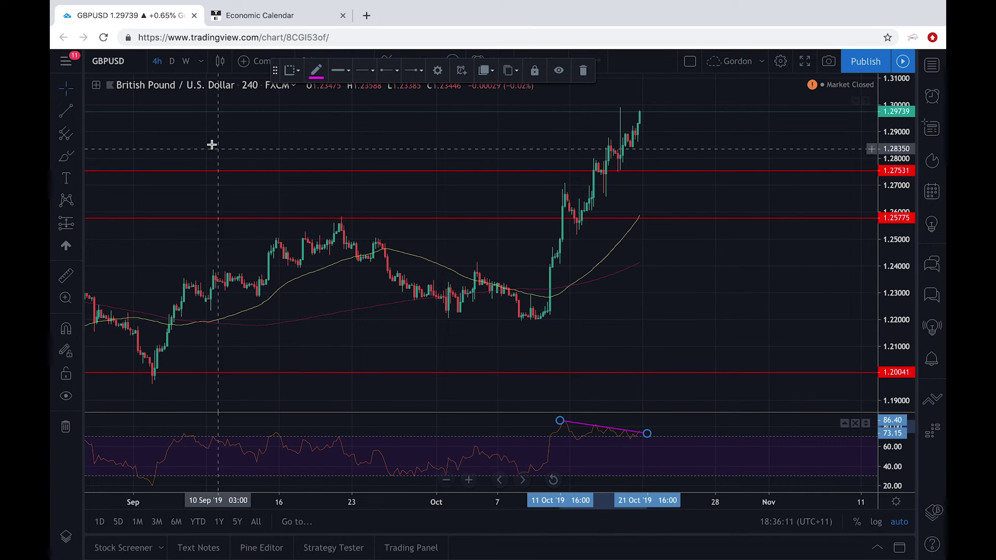
# Draw a rising price trendline from the 11 Oct candle to the 18 Oct high
pyautogui.click(66, 111)
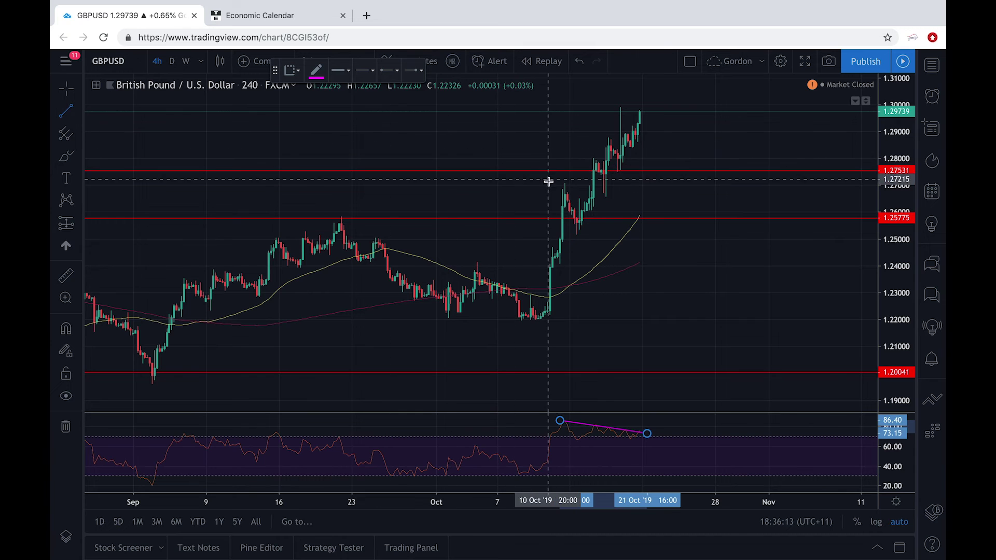
pyautogui.click(66, 111)
pyautogui.click(559, 195)
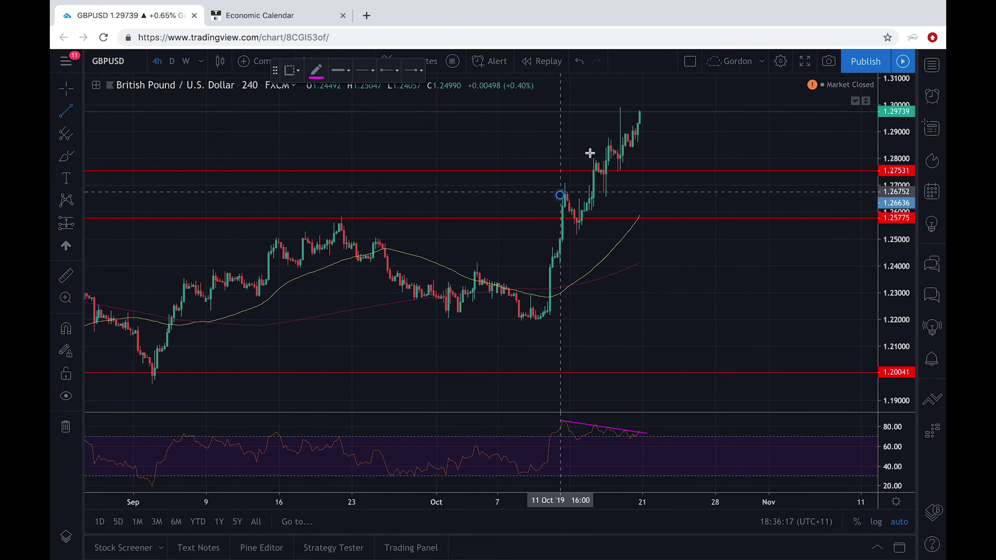
pyautogui.click(634, 114)
# Switch the GBPUSD chart back to daily candles
pyautogui.scroll(-2, 156, 149)
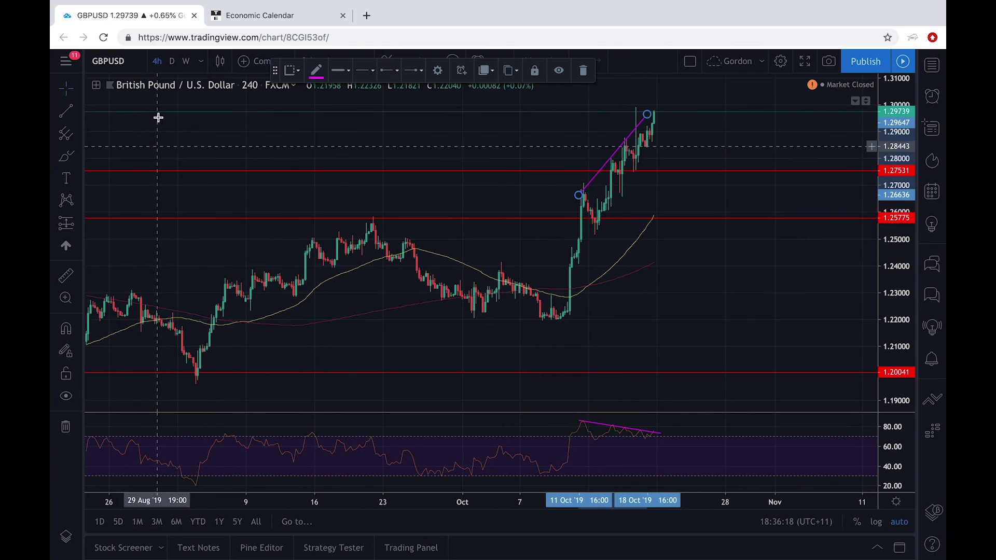
pyautogui.click(171, 60)
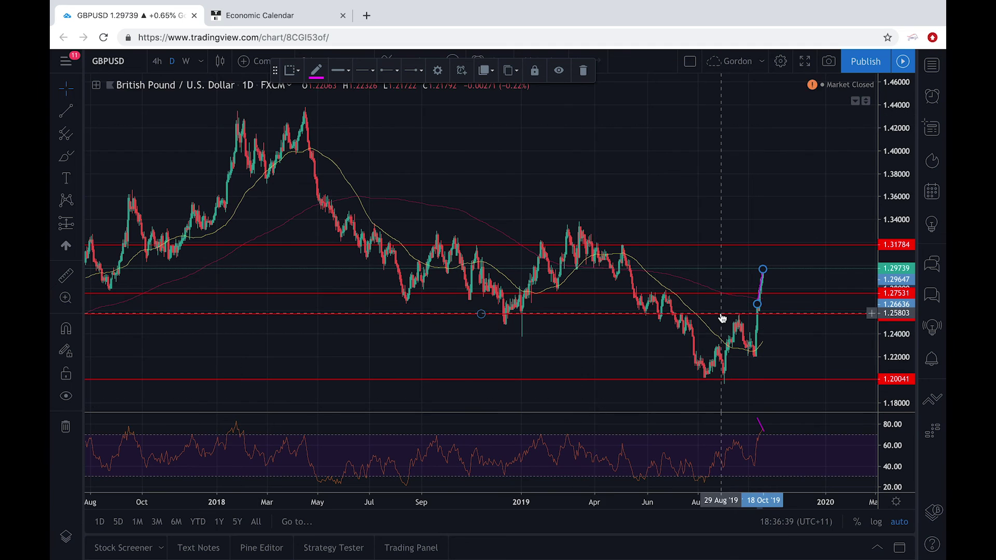
pyautogui.scroll(5, 722, 319)
pyautogui.scroll(5, 722, 319)
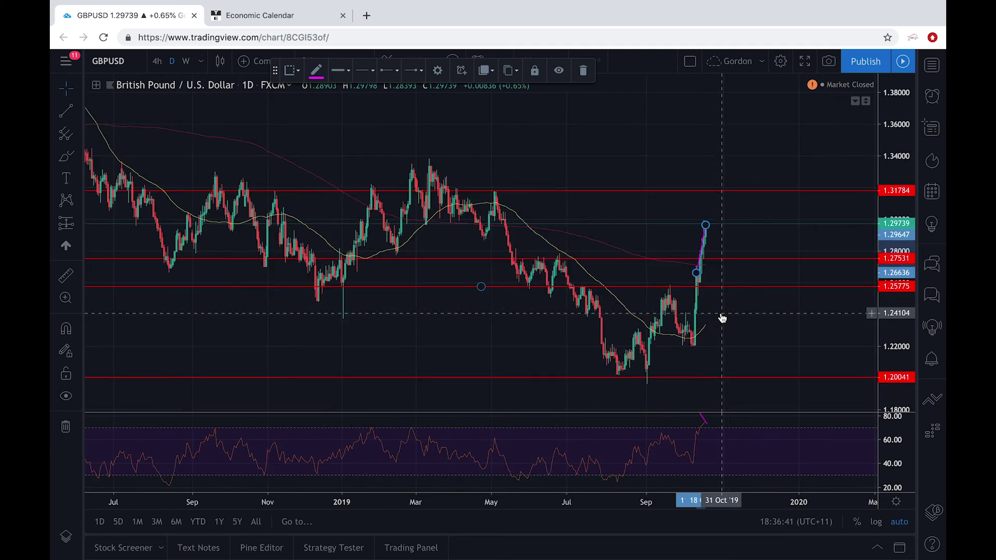
pyautogui.scroll(5, 722, 319)
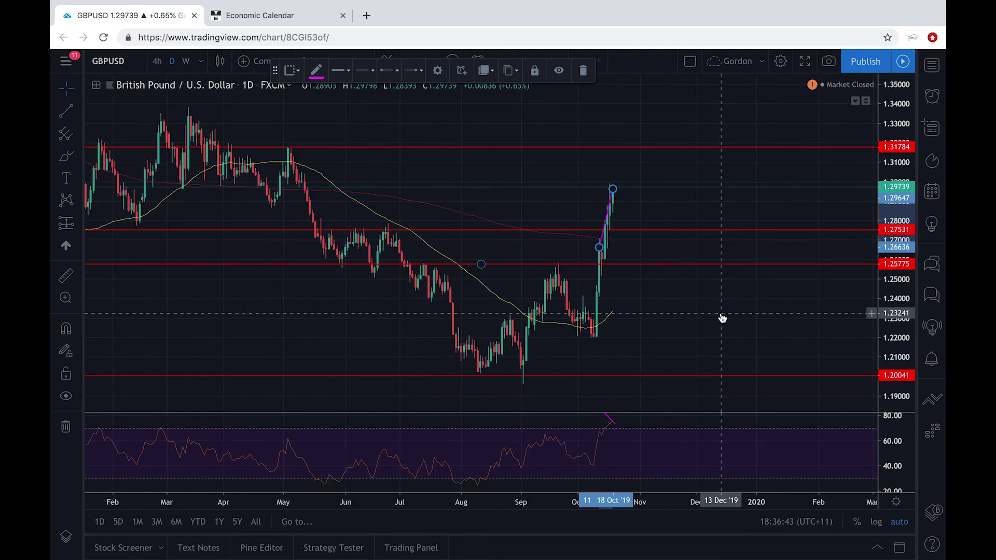
pyautogui.scroll(4, 723, 318)
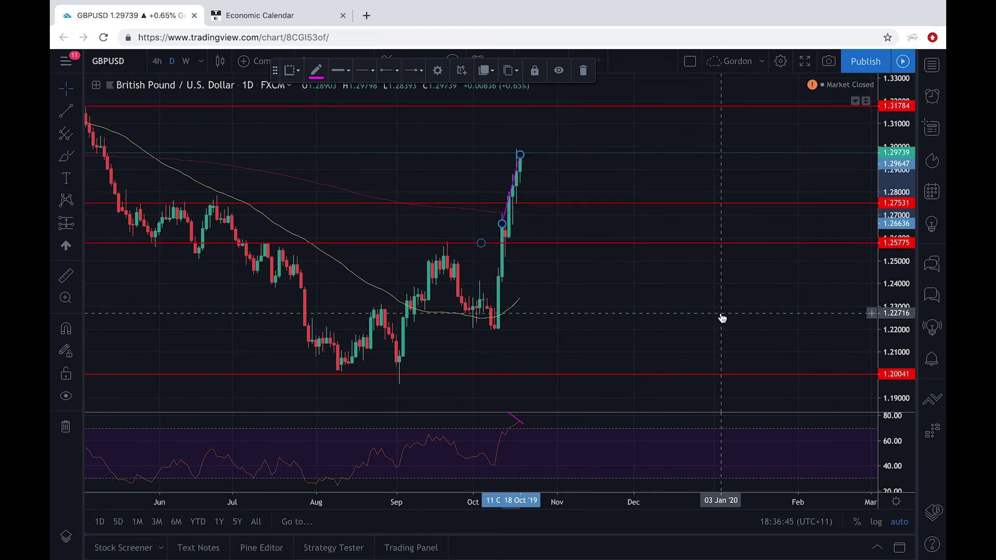